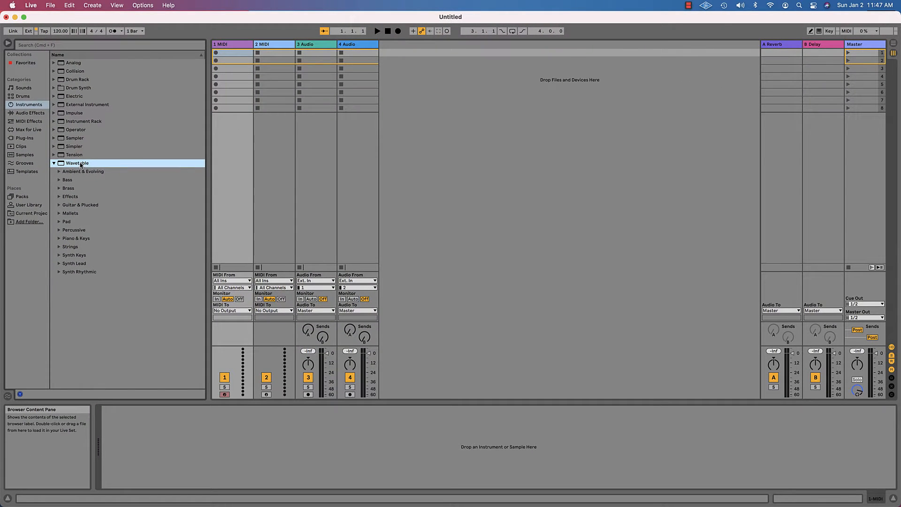
- Add a default Wavetable instrument to the set on a new MIDI track
drag(81, 165, 415, 82)
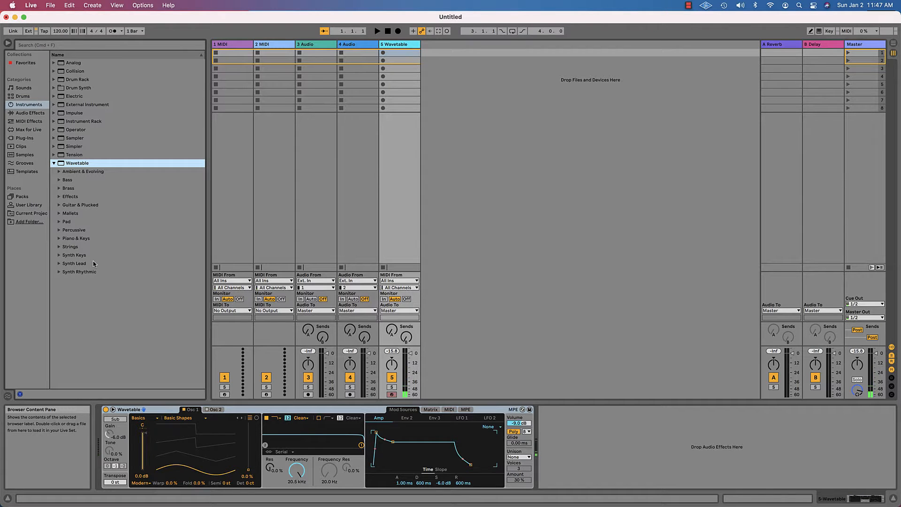
click(62, 165)
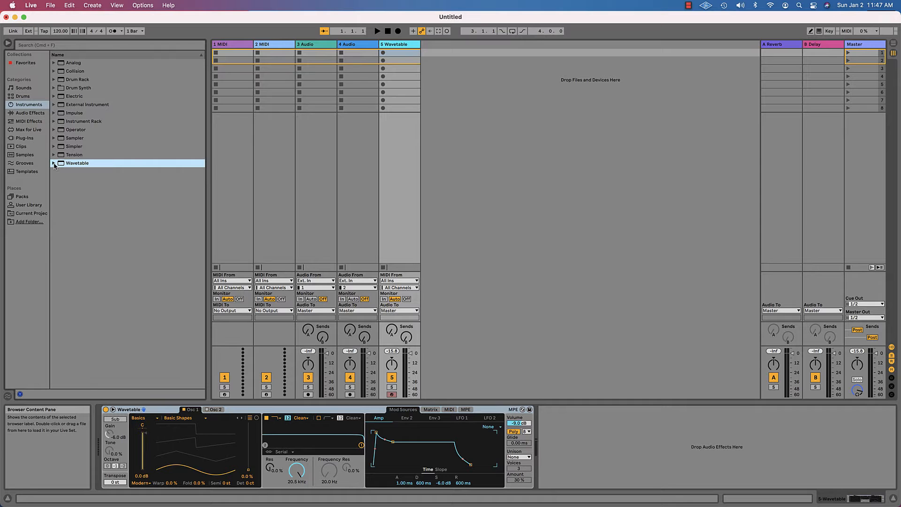
click(62, 165)
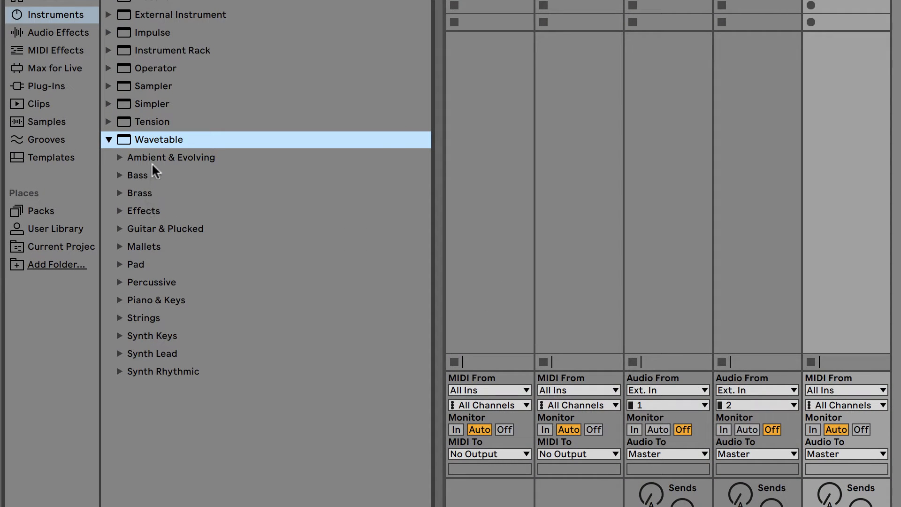
- Open the Wavetable Brass presets and load Alphalog Brass onto another new MIDI track
click(120, 193)
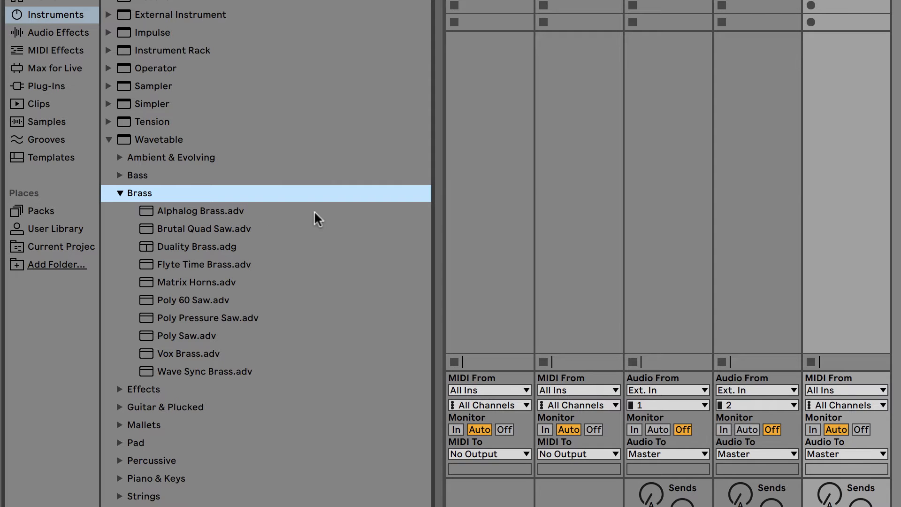
click(199, 211)
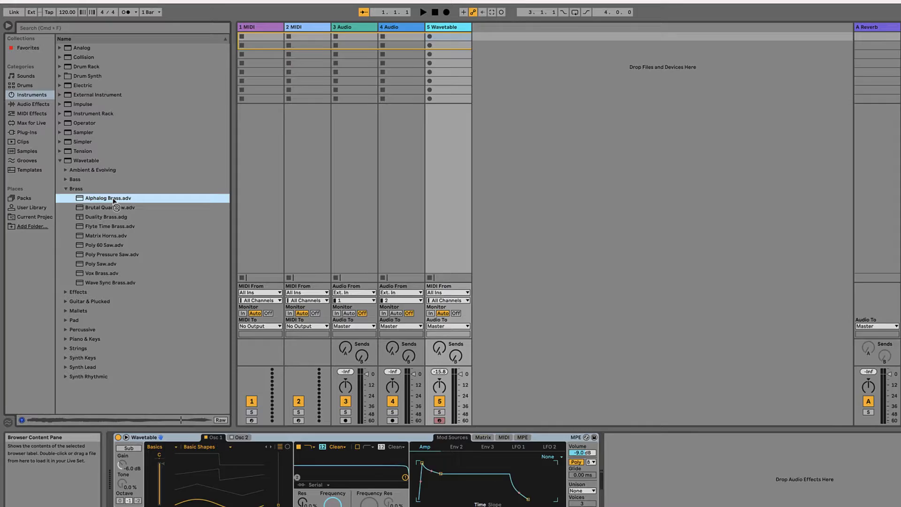
drag(114, 202, 538, 103)
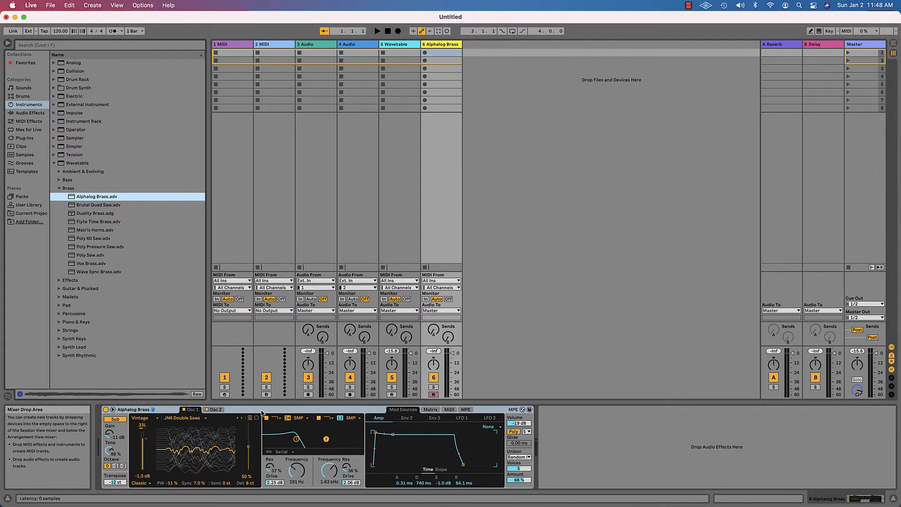
- Try the Duality Brass preset on the Alphalog Brass track, then reload Alphalog Brass there
click(400, 44)
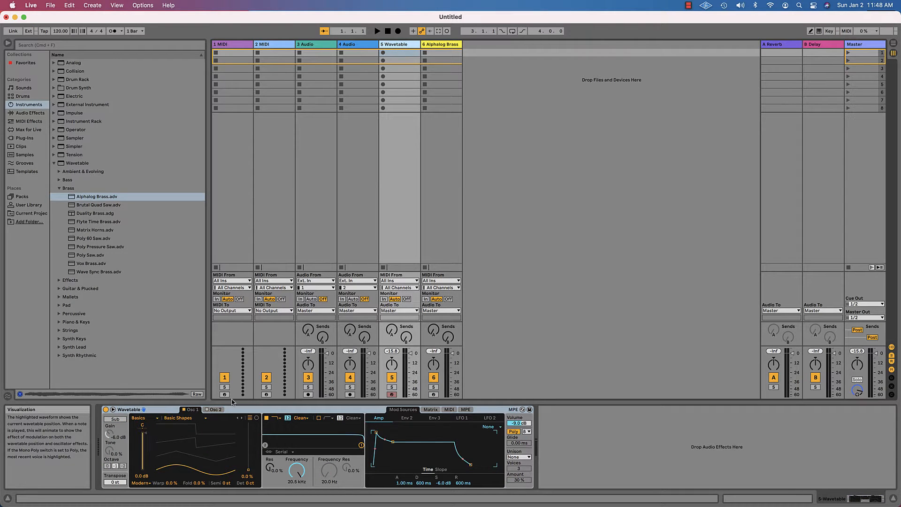
click(444, 45)
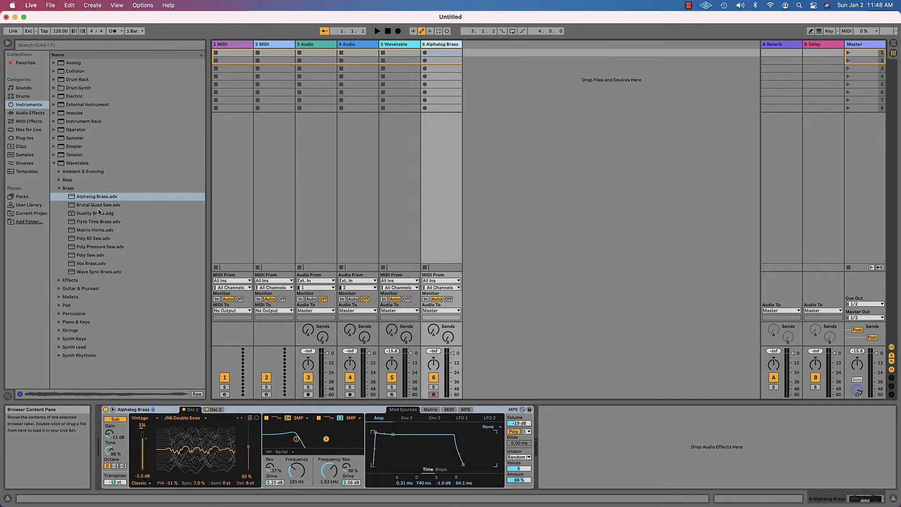
click(91, 222)
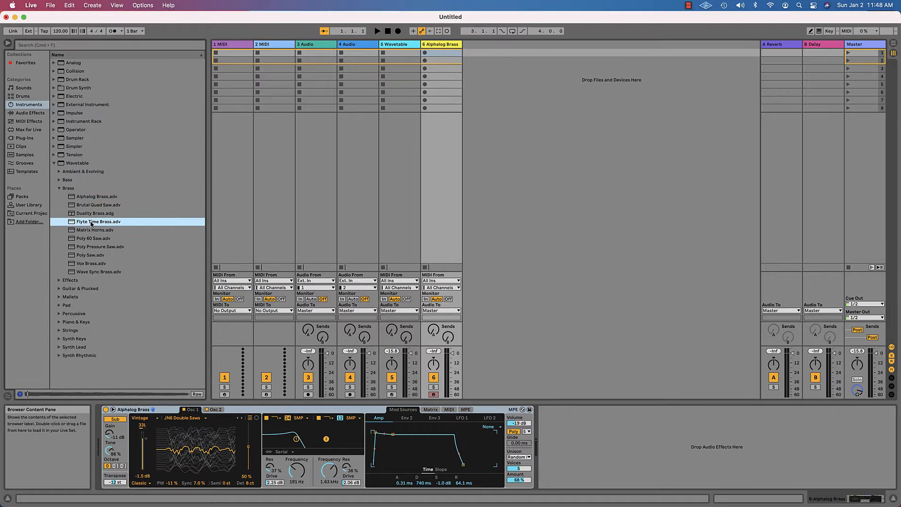
double_click(90, 214)
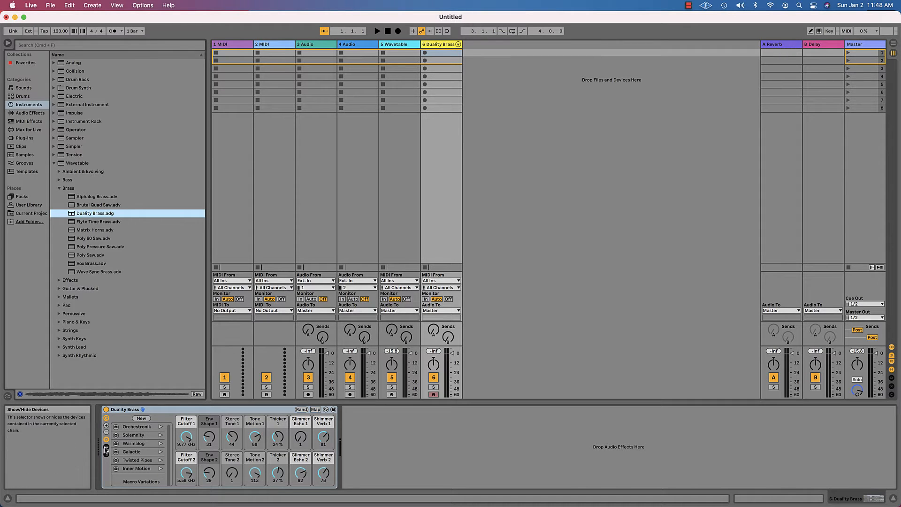
click(106, 450)
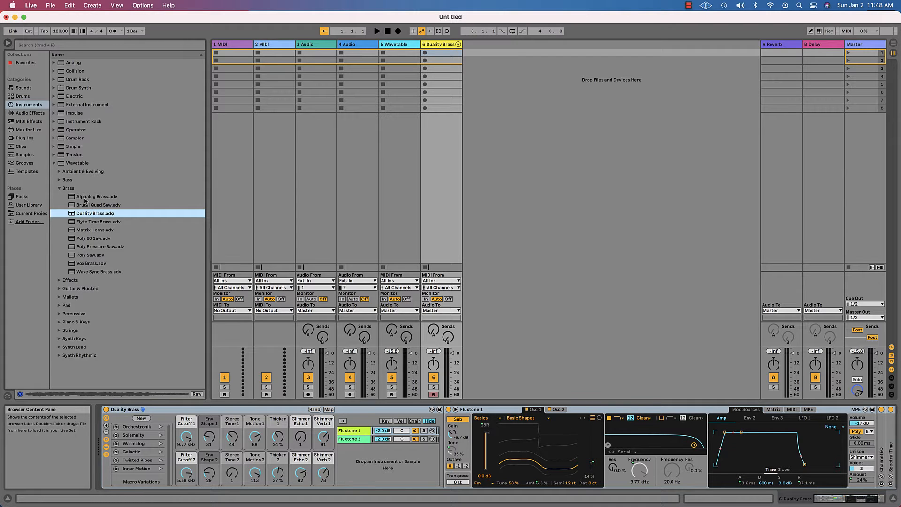
double_click(85, 199)
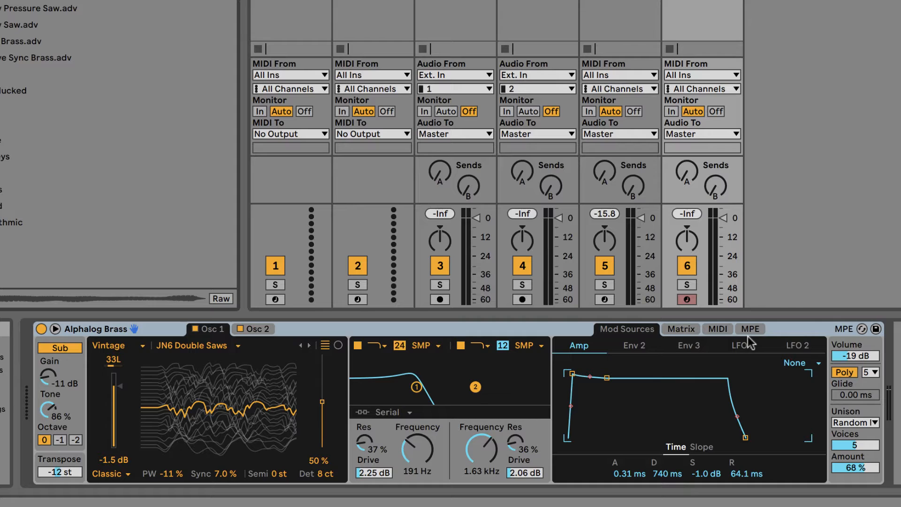
- Open the expanded instrument view for the Alphalog Brass and Wavetable devices
click(55, 328)
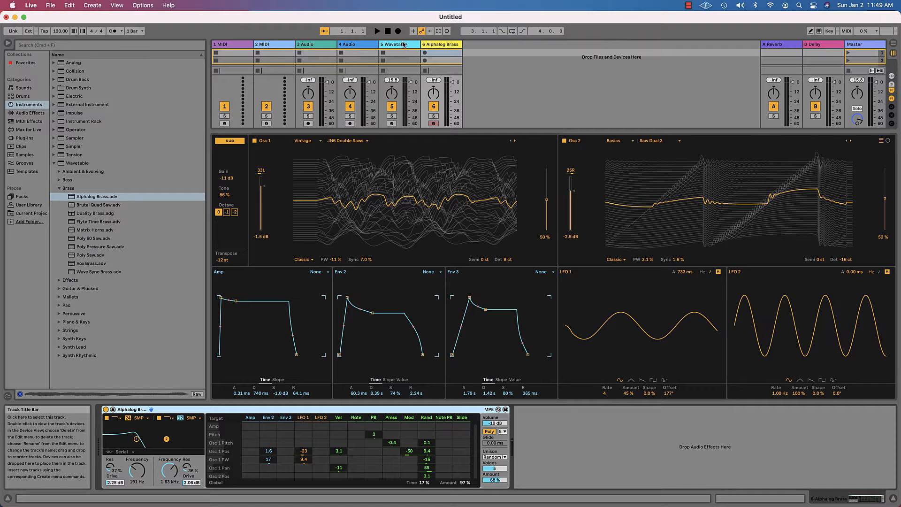
click(403, 44)
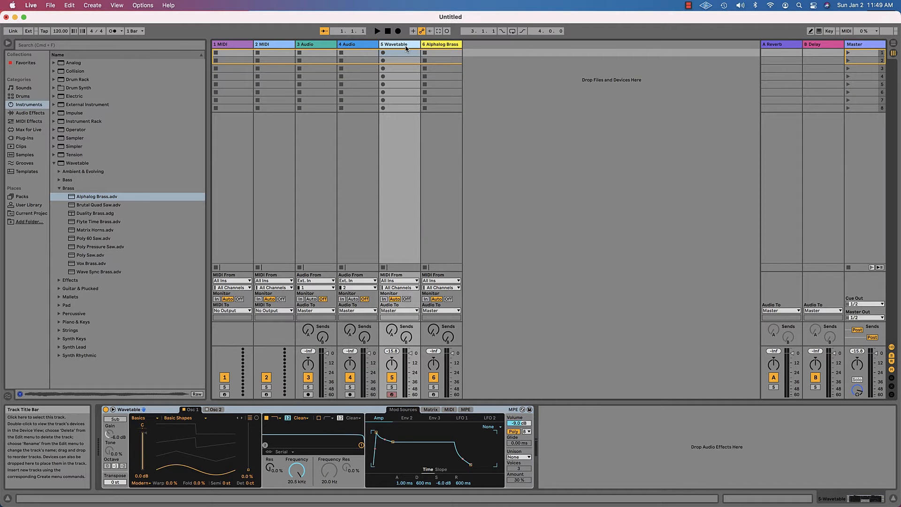
click(113, 410)
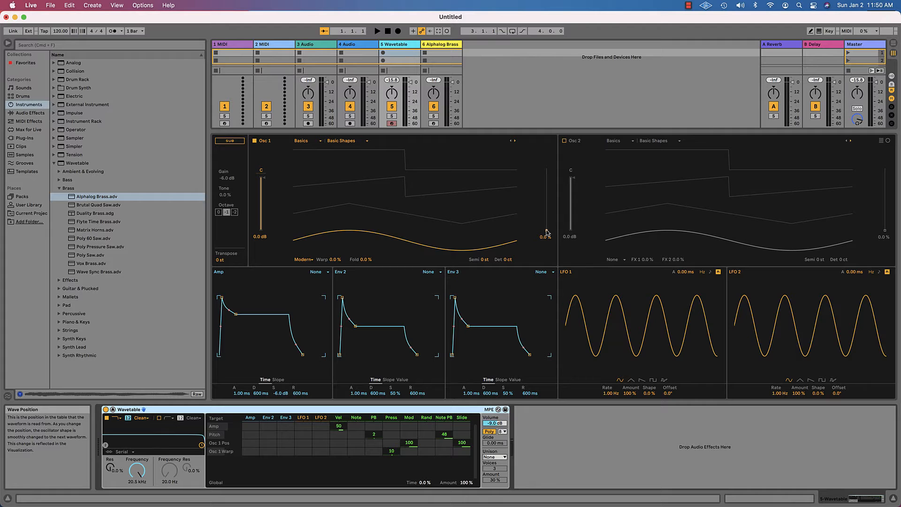
- Set Oscillator 1's wavetable position on the Wavetable track to about 33%
drag(546, 232, 546, 189)
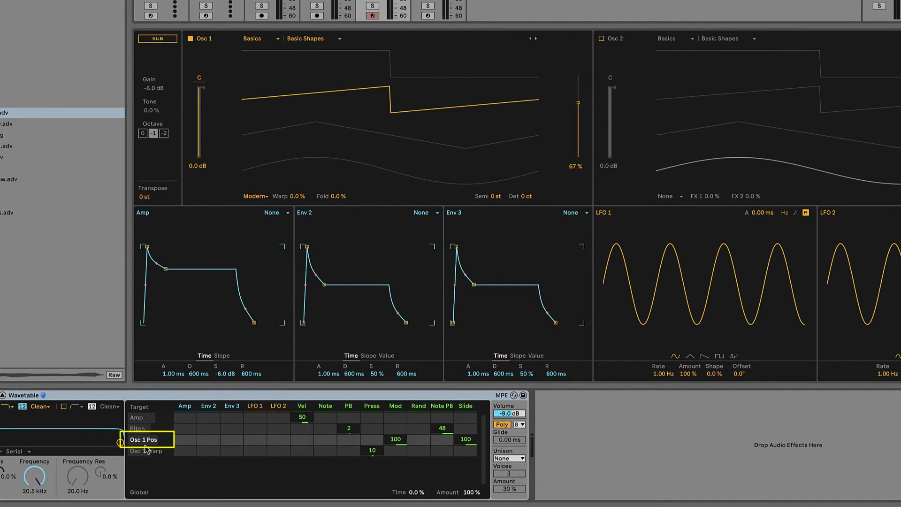
drag(578, 103, 577, 132)
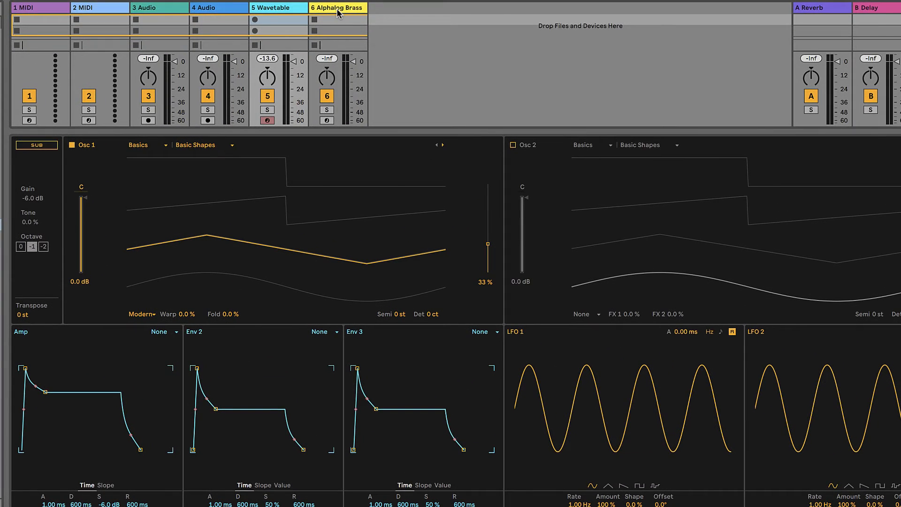
- Alternate arming the Alphalog Brass and Wavetable tracks to compare their sounds
click(338, 11)
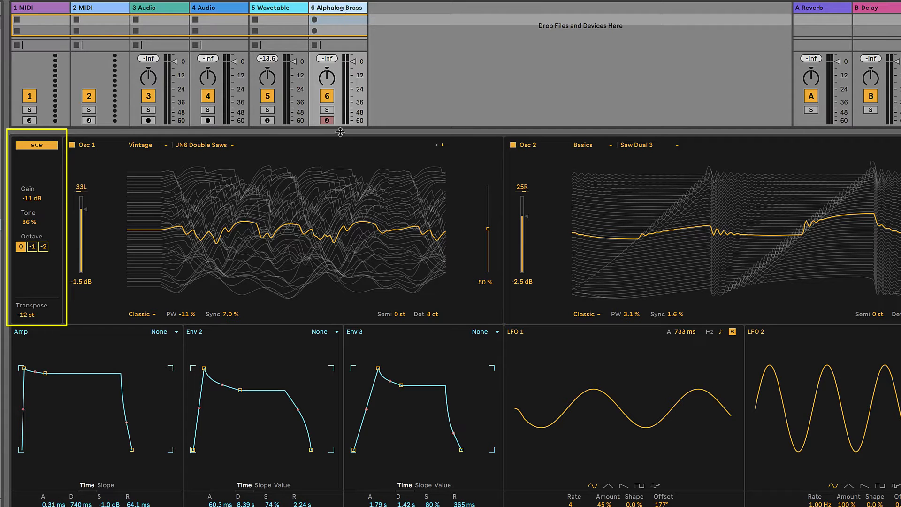
click(328, 120)
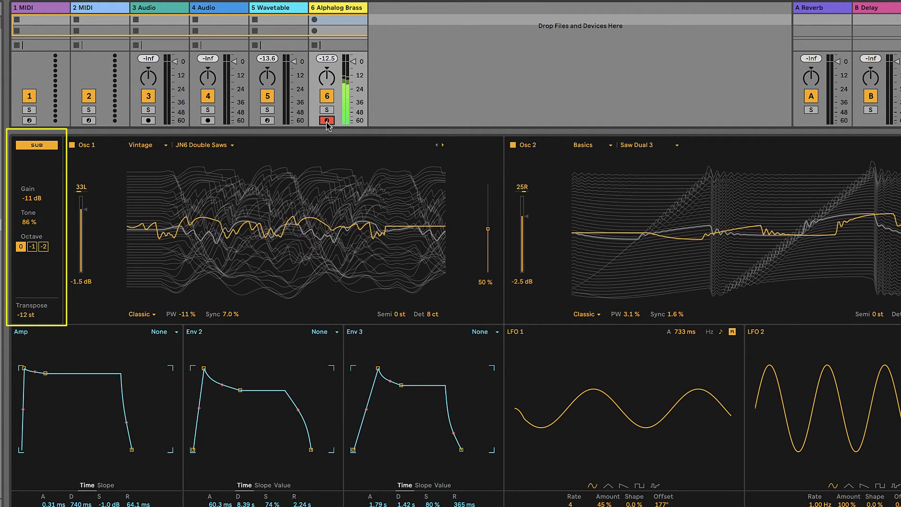
click(267, 120)
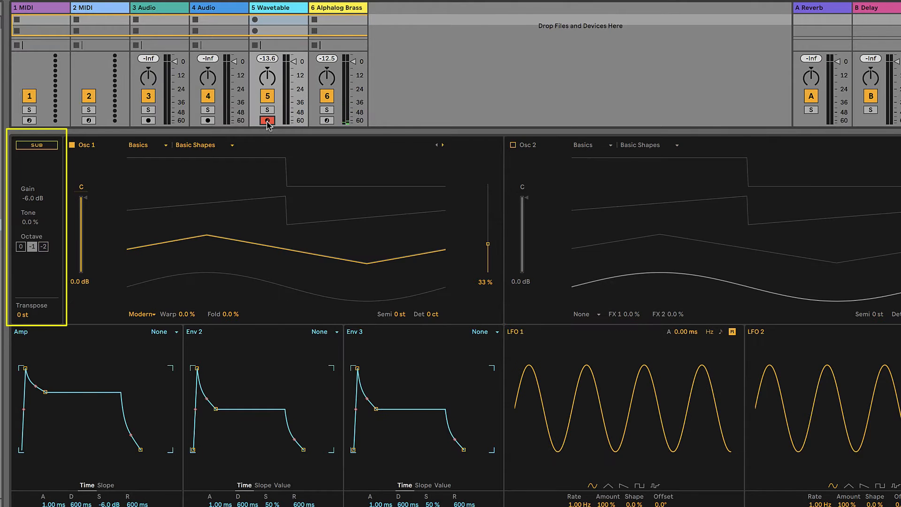
click(327, 121)
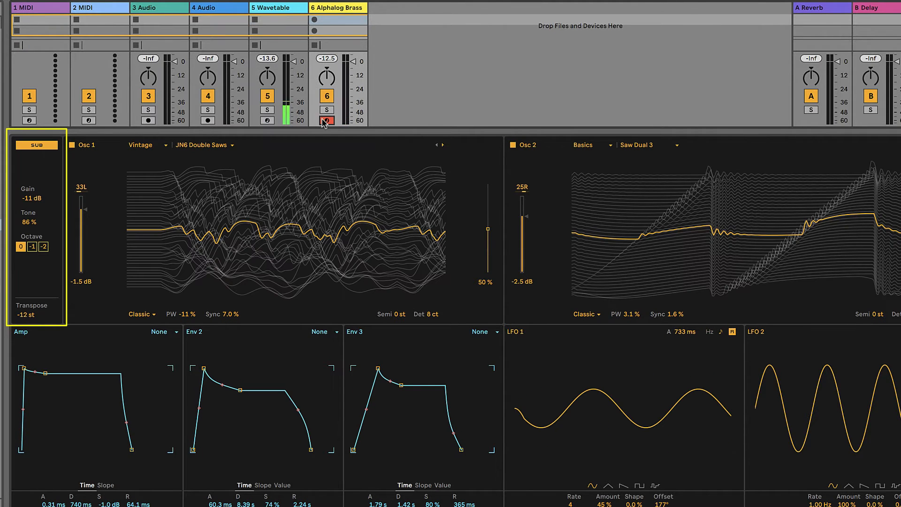
click(268, 120)
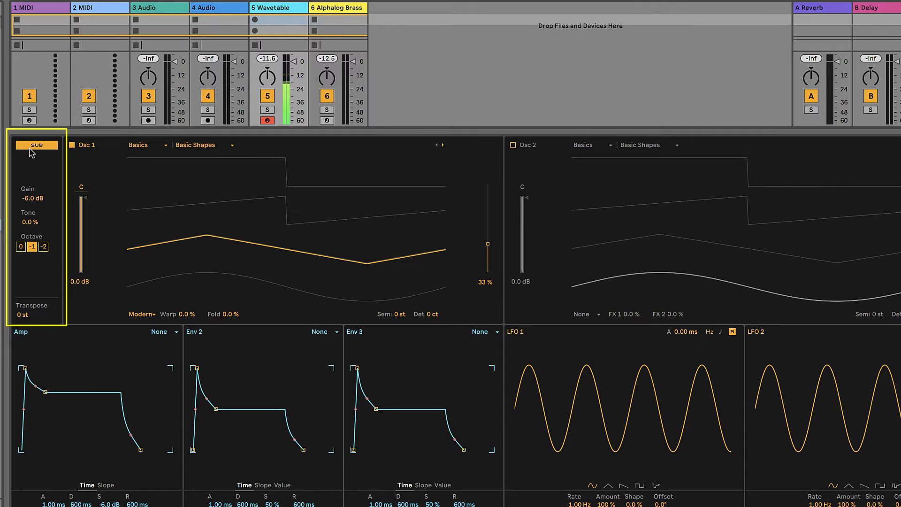
click(328, 121)
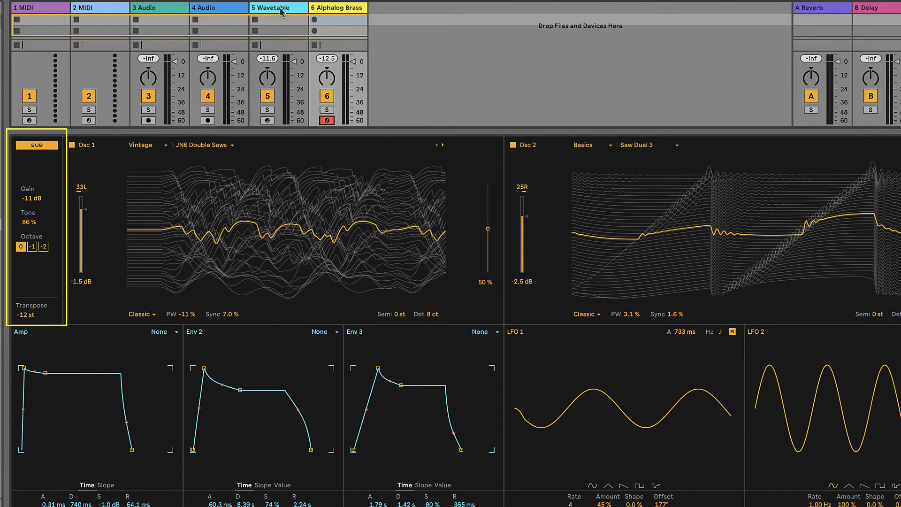
- Select the Wavetable track and set its Sub oscillator gain to -11 dB
key(Left)
click(28, 201)
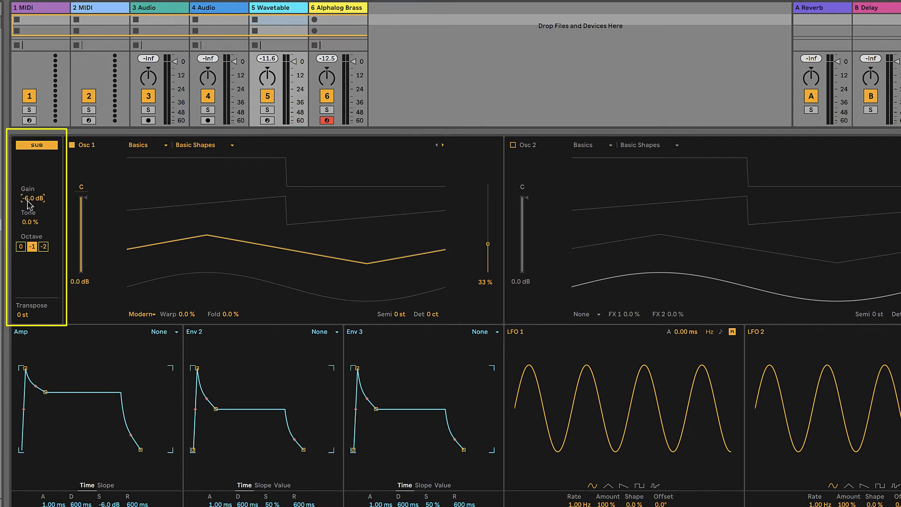
text(-11)
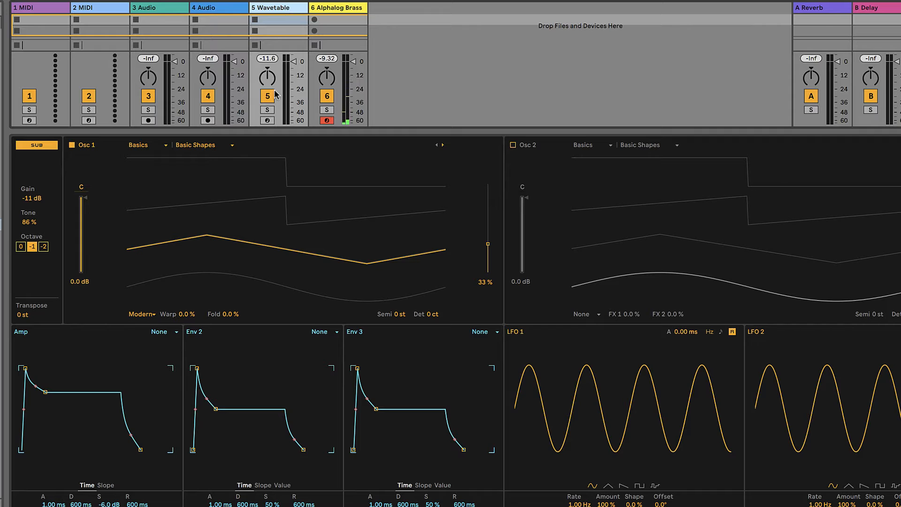
- Set the Wavetable Sub section's octave to 0 and its transpose to -12 st
click(267, 120)
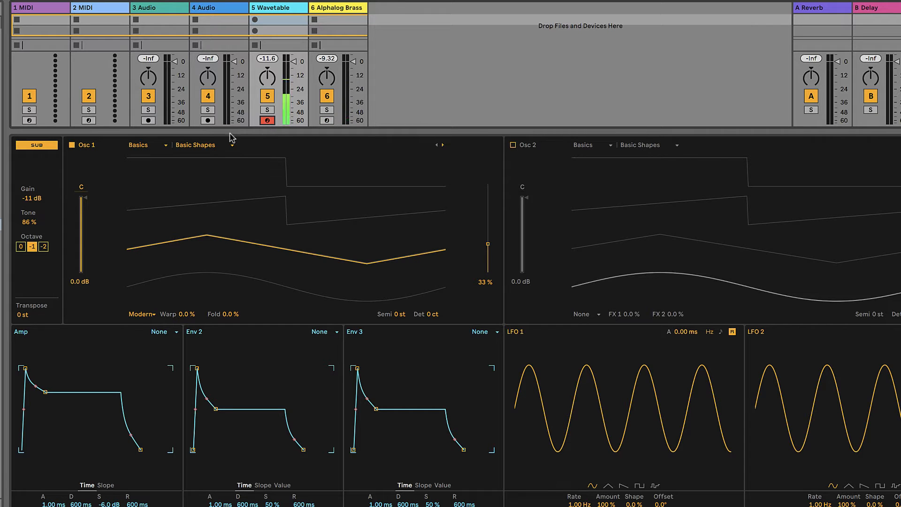
click(348, 10)
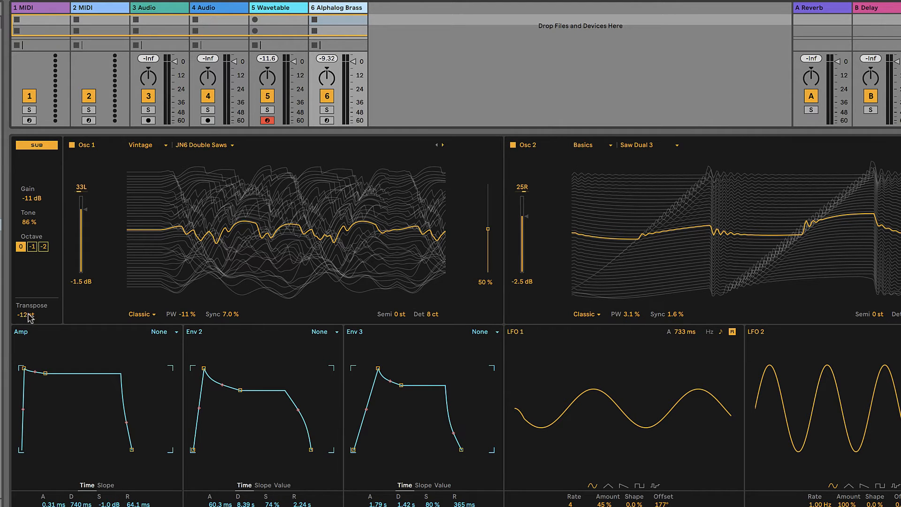
click(292, 8)
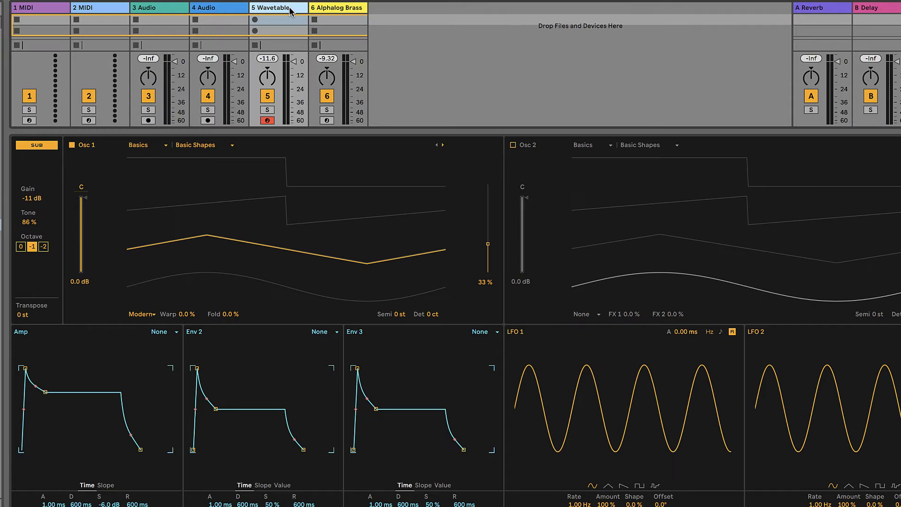
click(22, 247)
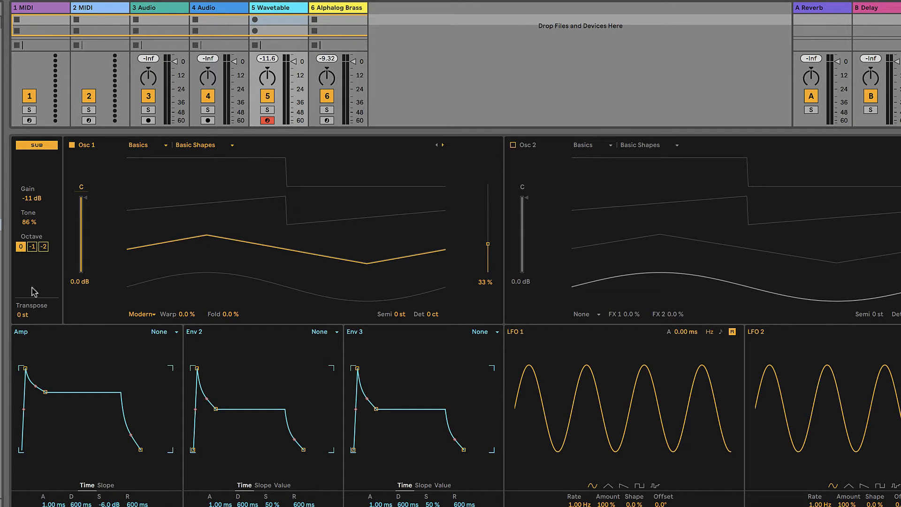
click(21, 319)
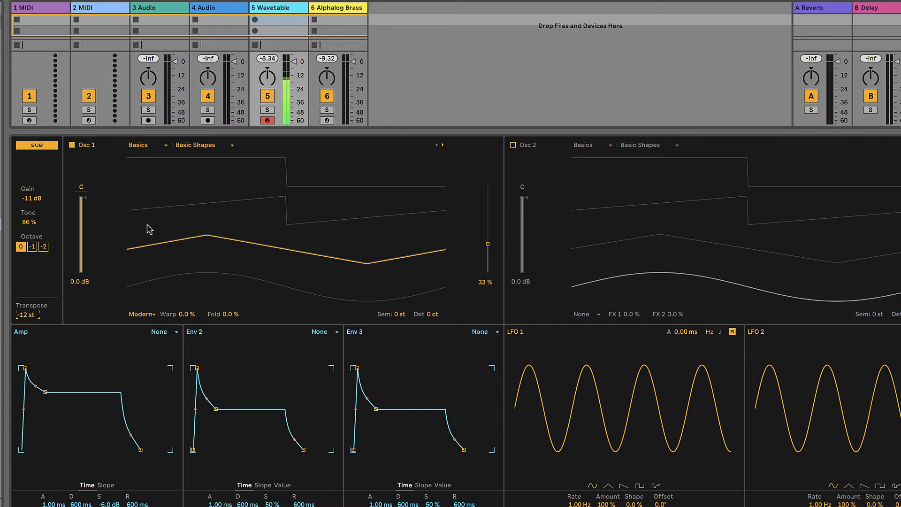
- Arm the Alphalog Brass track and then the Wavetable track to compare them again
click(332, 10)
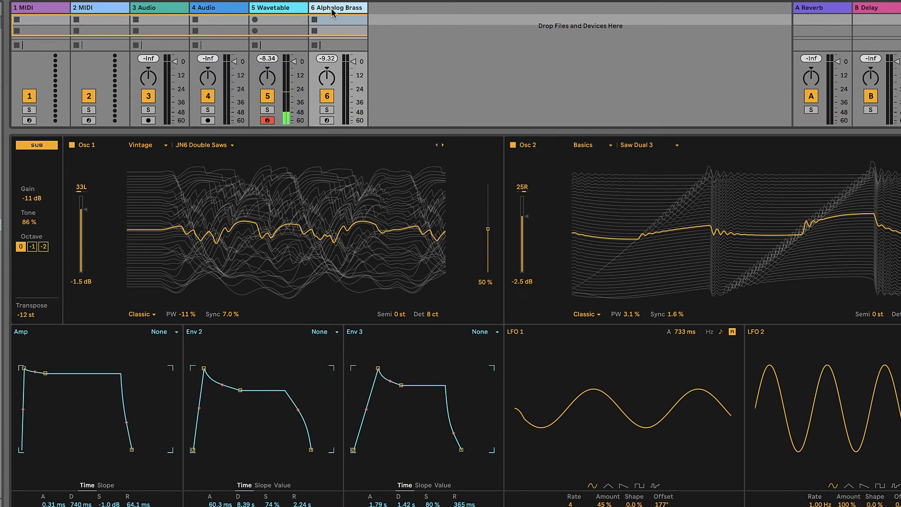
click(327, 121)
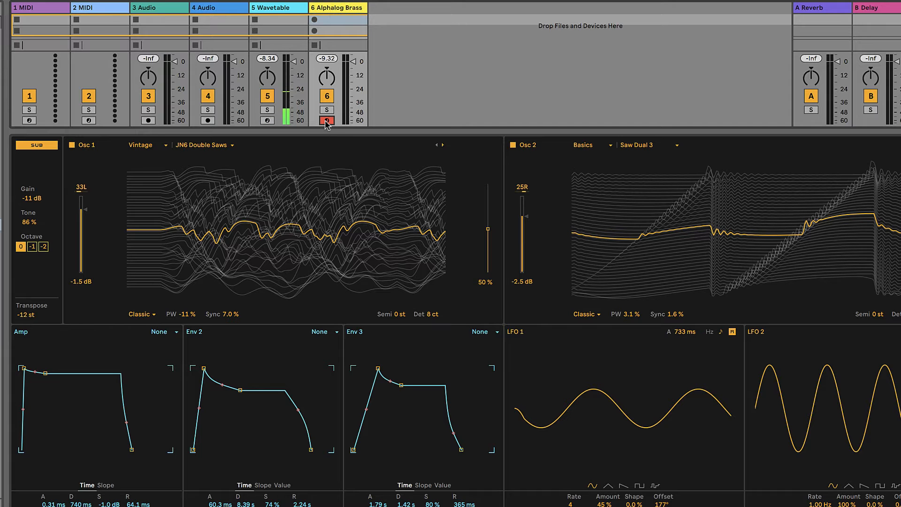
click(267, 120)
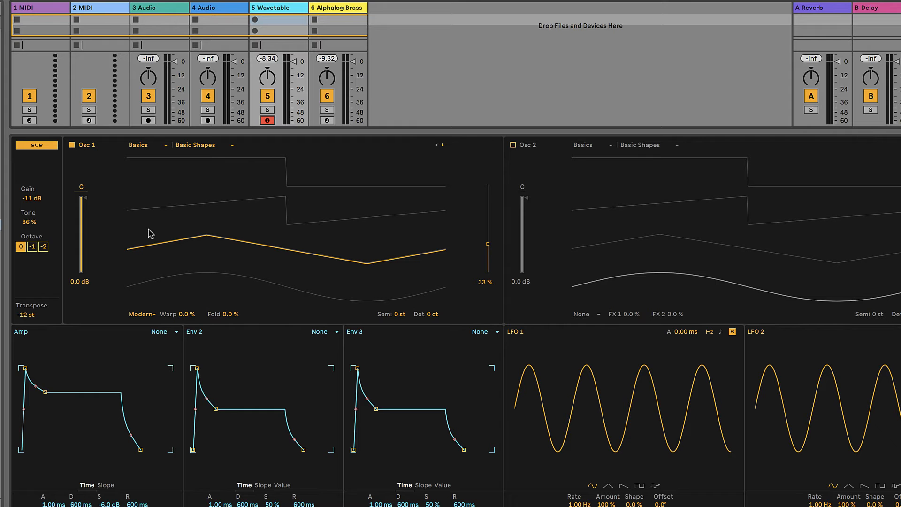
- Insert an empty MIDI clip in the Wavetable track's first clip slot
click(277, 21)
right_click(277, 24)
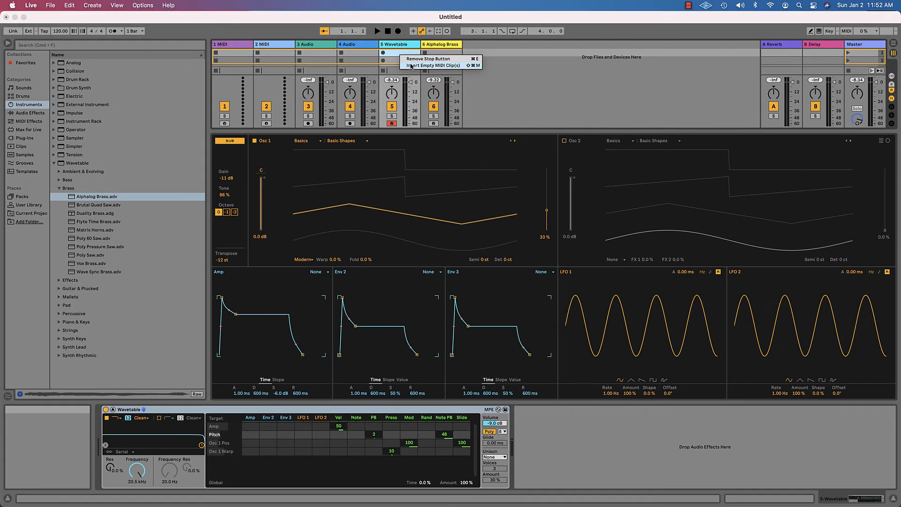
click(295, 38)
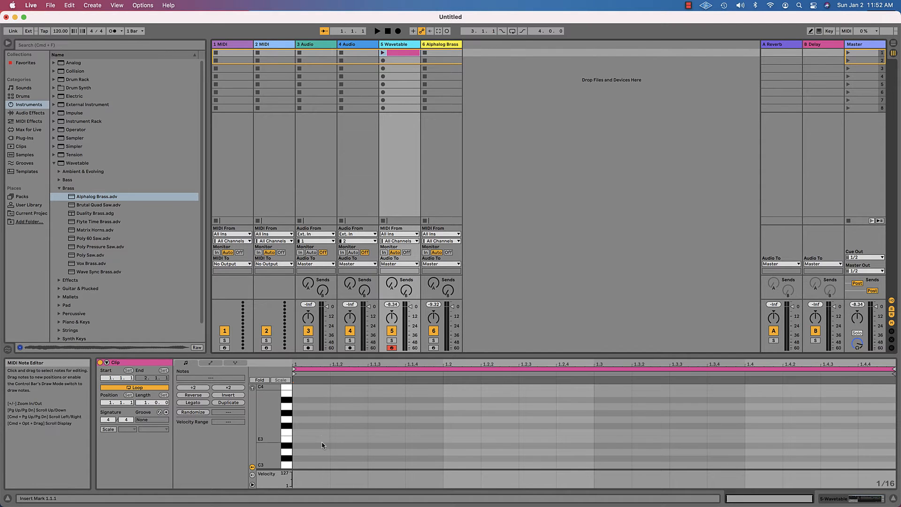
- Enable draw mode and draw a short C3 note at the start of the clip
scroll(310, 446, down, 2)
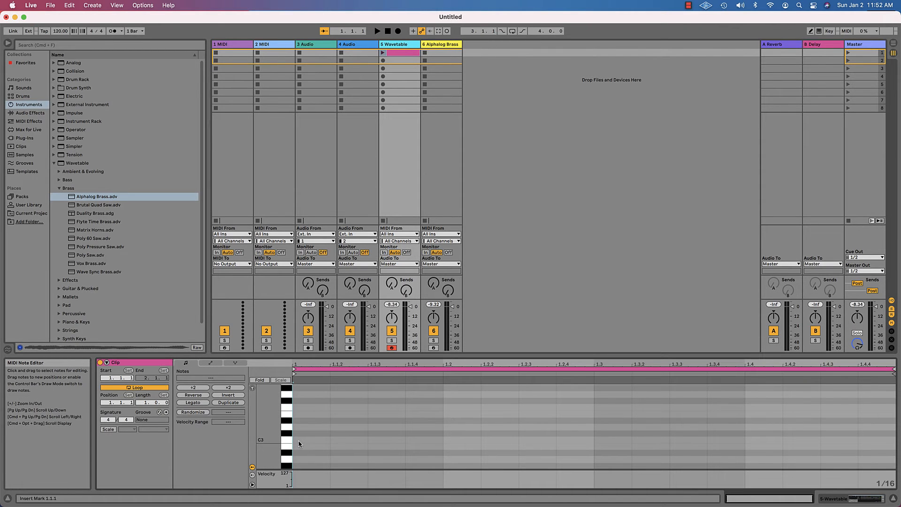
key(b)
click(301, 440)
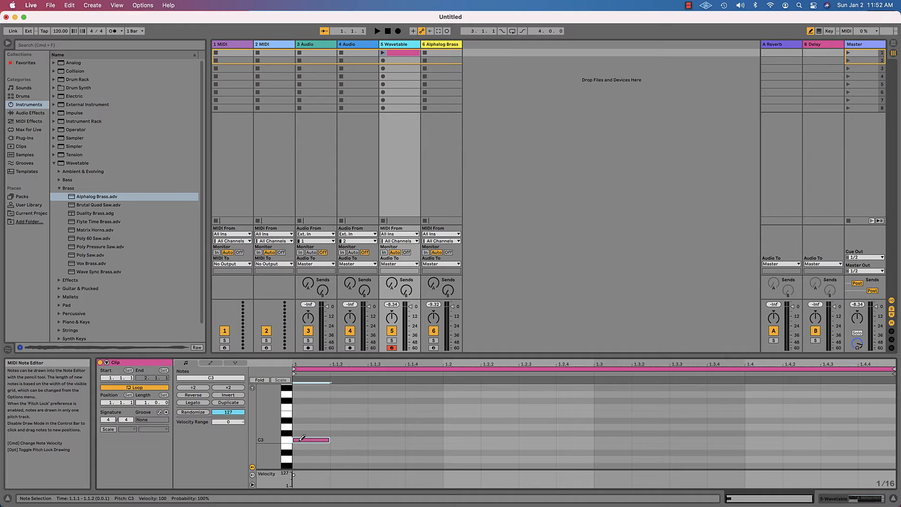
- Copy the Wavetable clip and paste it into the Alphalog Brass track's first clip slot
right_click(392, 57)
click(403, 66)
click(436, 56)
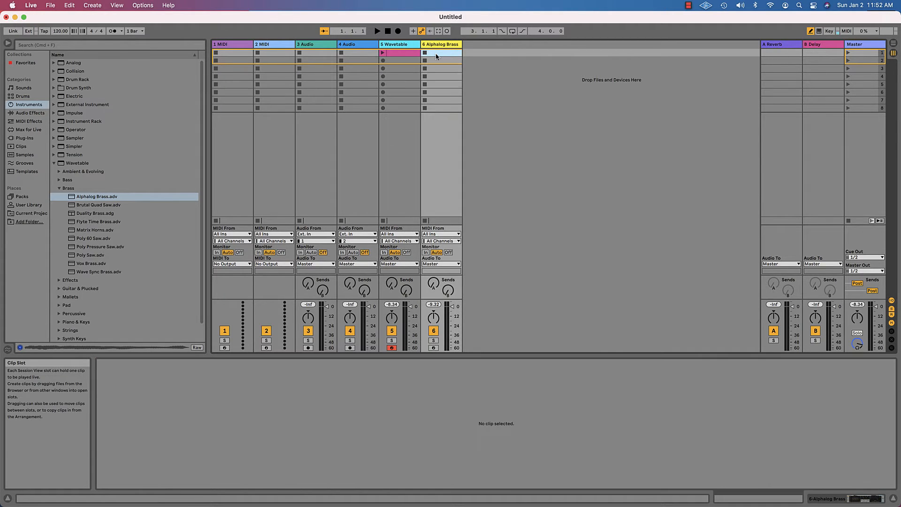
right_click(437, 57)
click(449, 58)
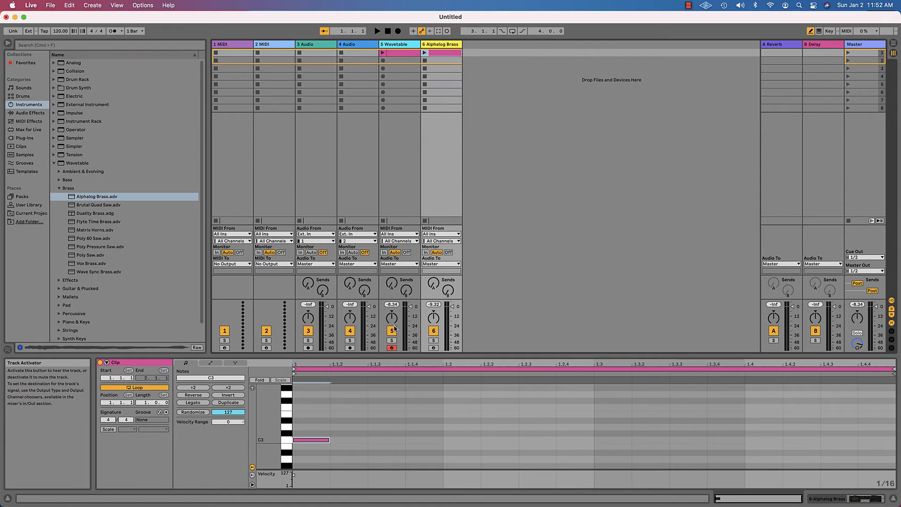
- Delete the C3 note at the clip start and draw a new C3 note at beat 1.3
click(317, 437)
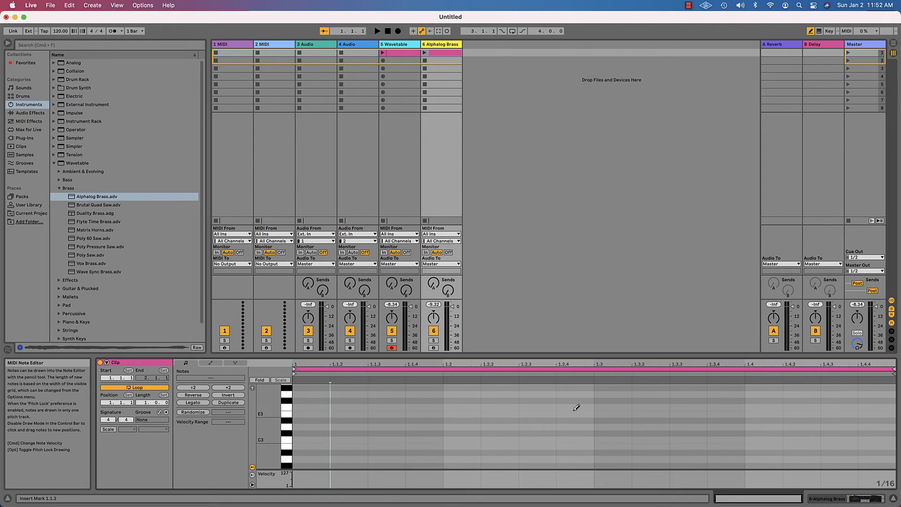
click(601, 437)
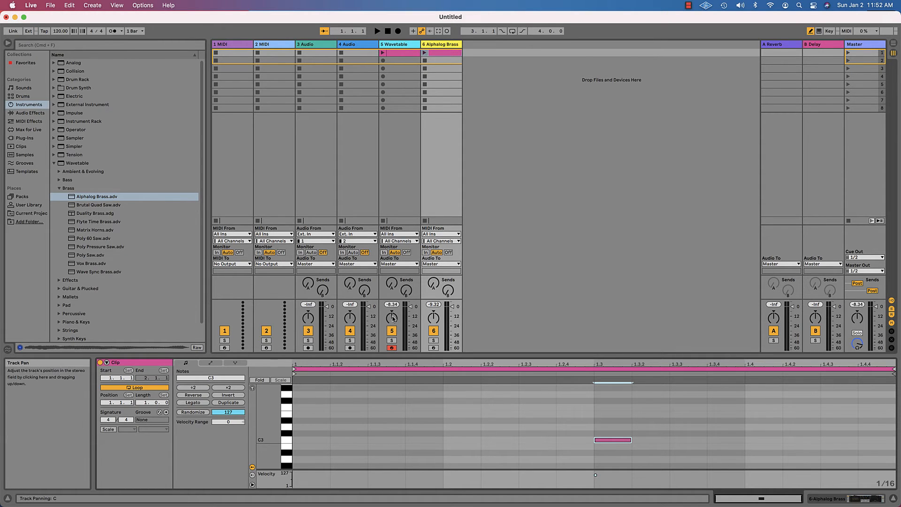
- Launch the first scene to play both clips together, then stop playback
drag(392, 319, 393, 319)
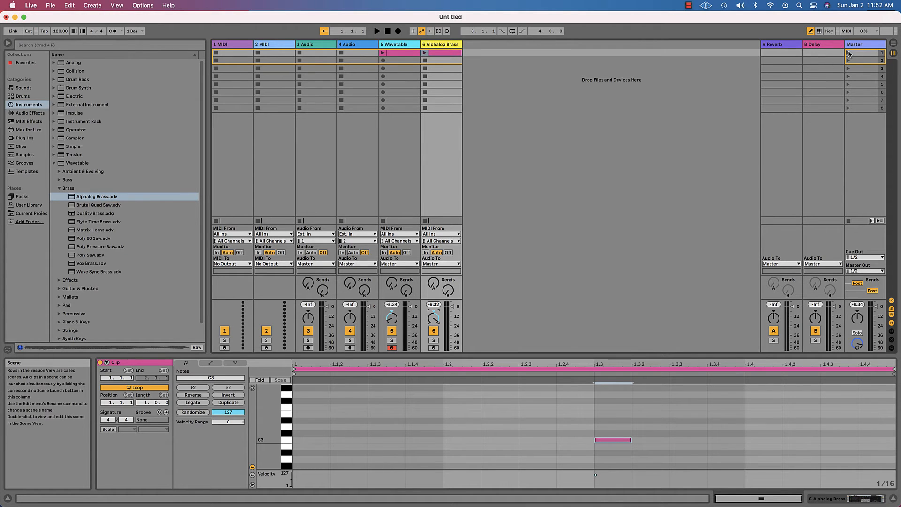
click(850, 54)
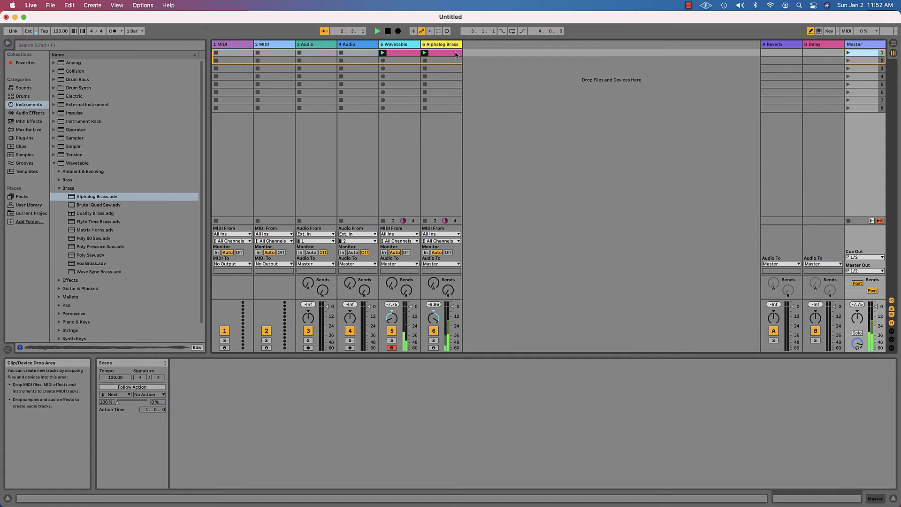
click(388, 30)
- Open the device view, pan Wavetable's Osc 1 to 33L and set its detune to 8 ct
click(872, 500)
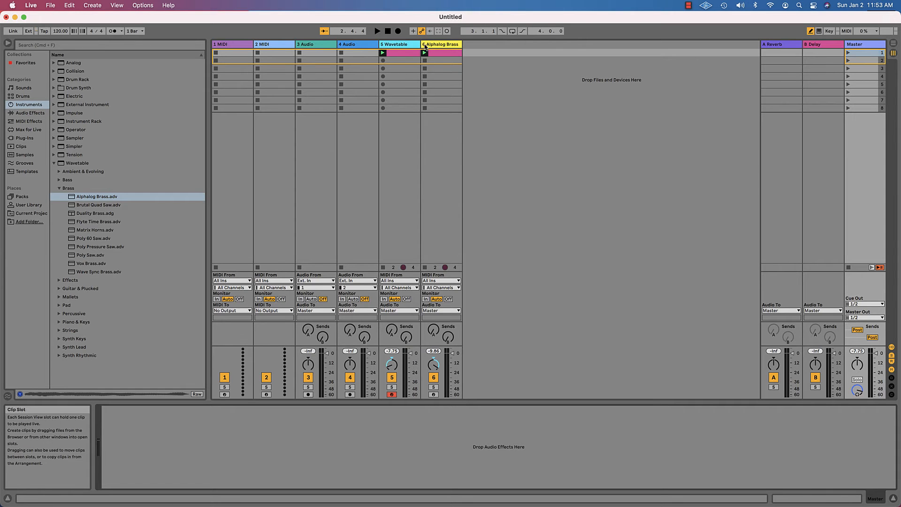
click(425, 46)
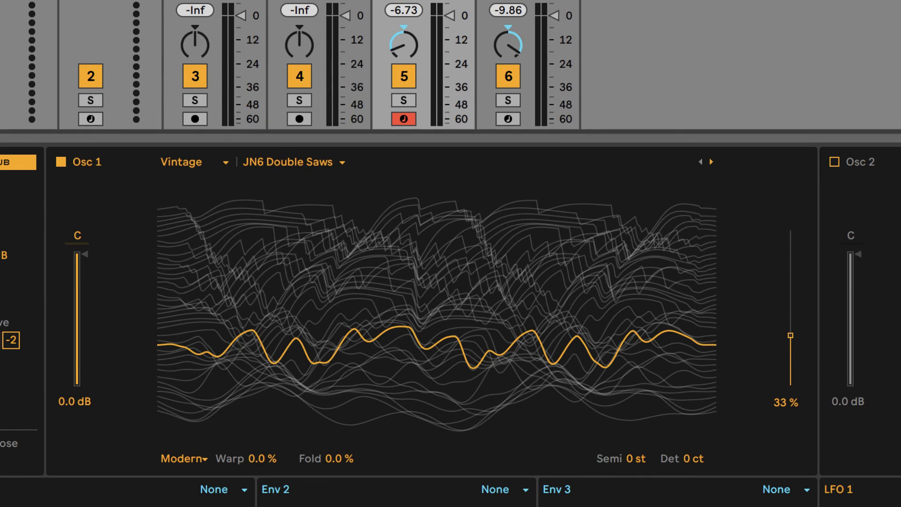
drag(77, 237, 76, 239)
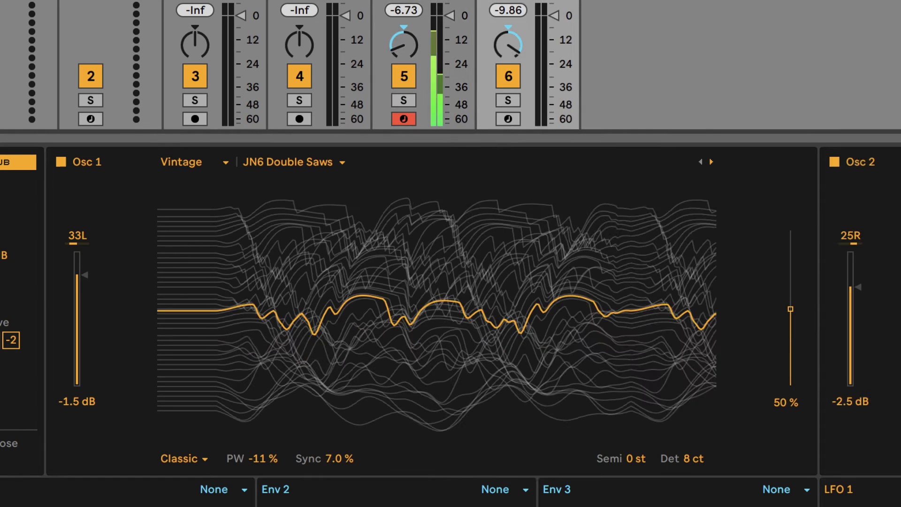
click(505, 113)
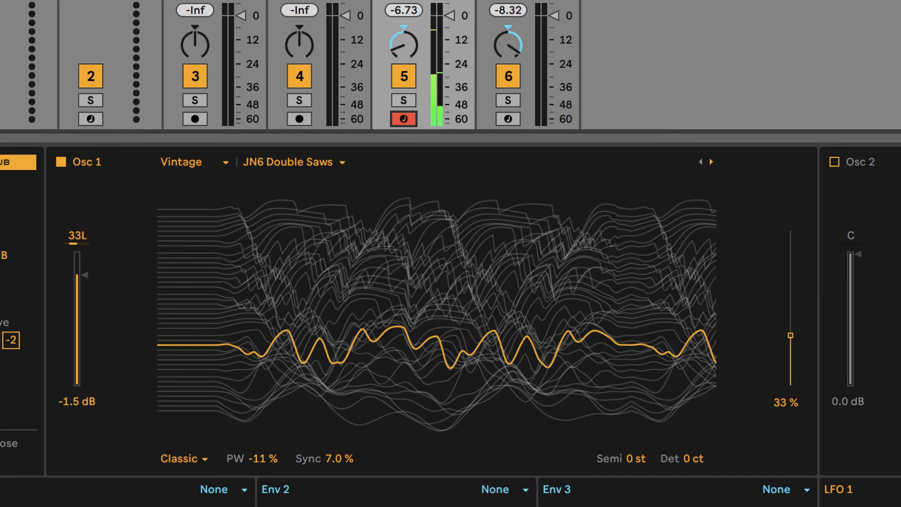
click(698, 459)
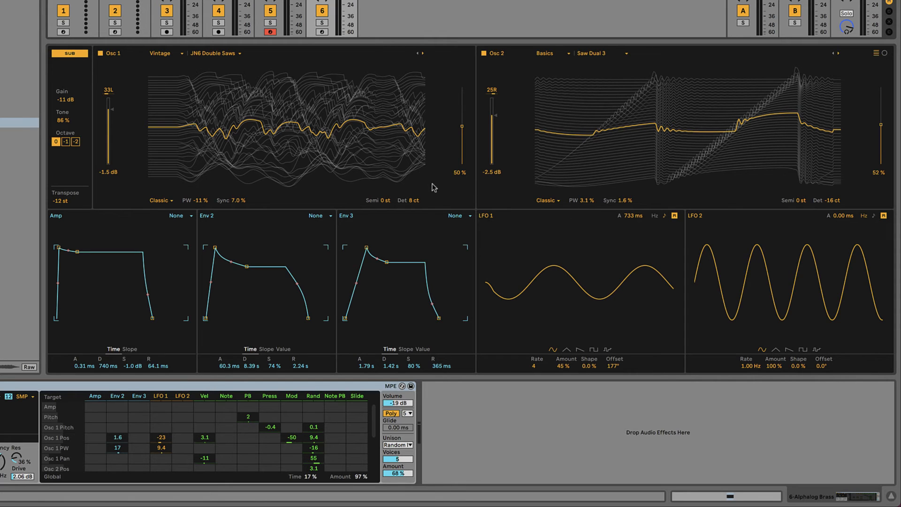
- Nudge Osc 1's wavetable position up one step and back to 50 %
click(458, 174)
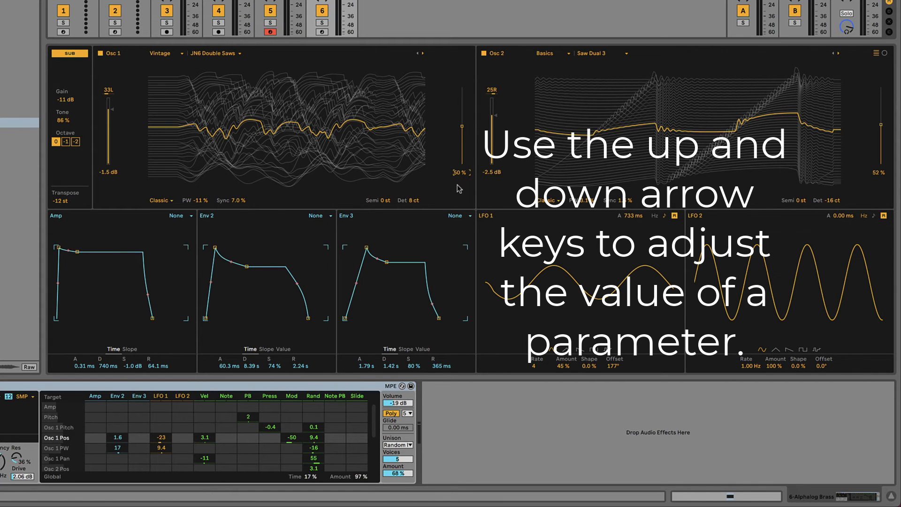
key(Up)
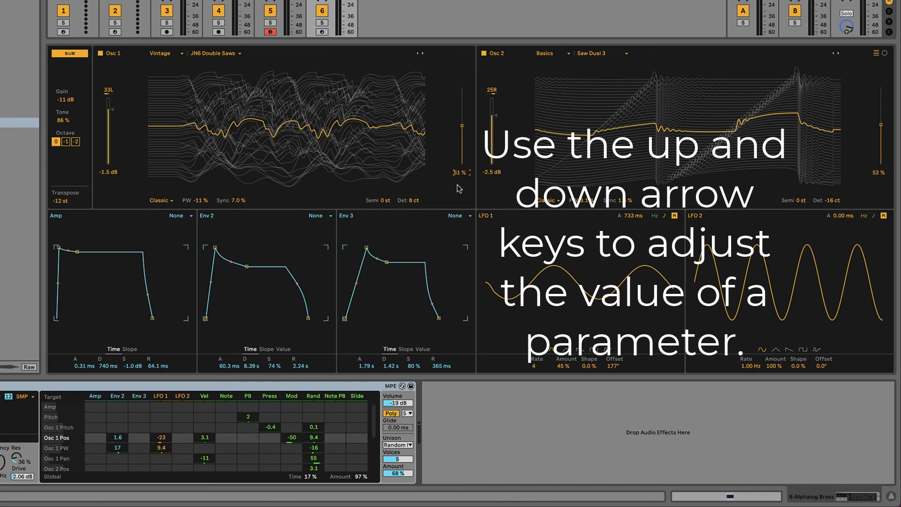
key(Down)
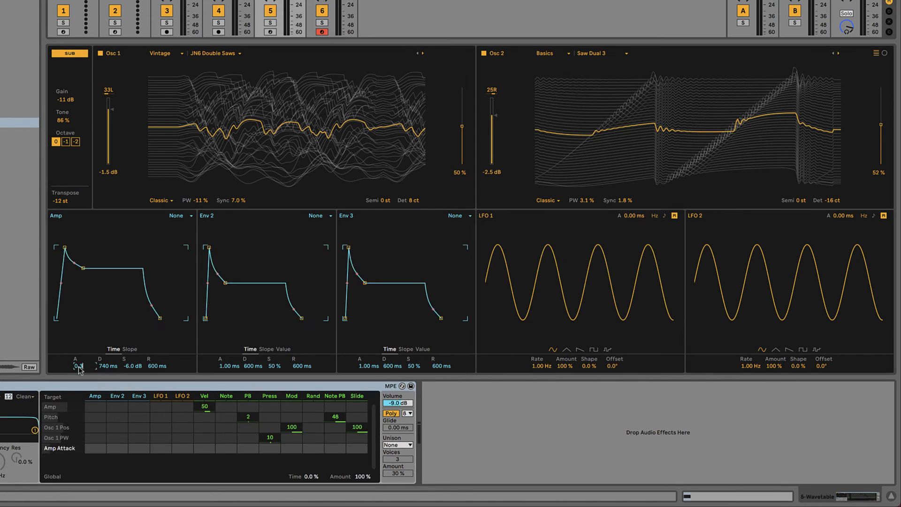
- Adjust the Wavetable's Env 3 decay and attack times to match the preset
click(151, 368)
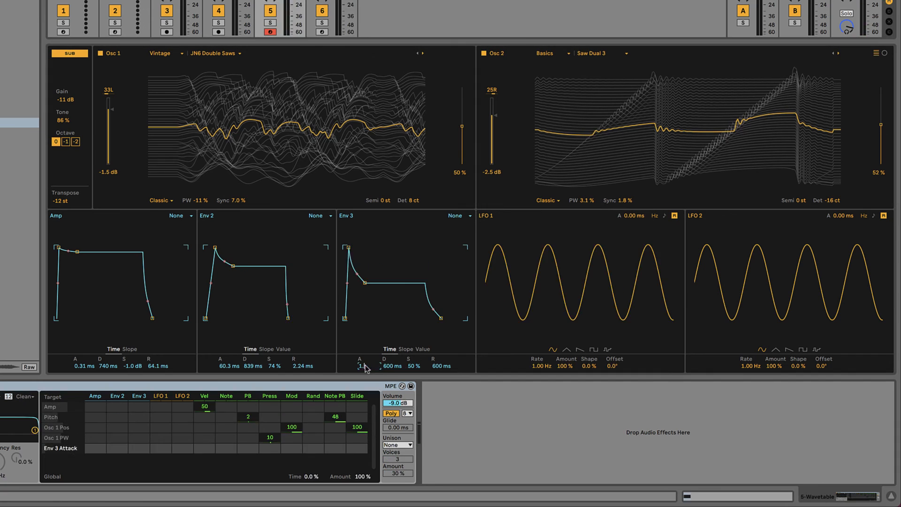
drag(390, 366, 390, 418)
drag(364, 366, 364, 360)
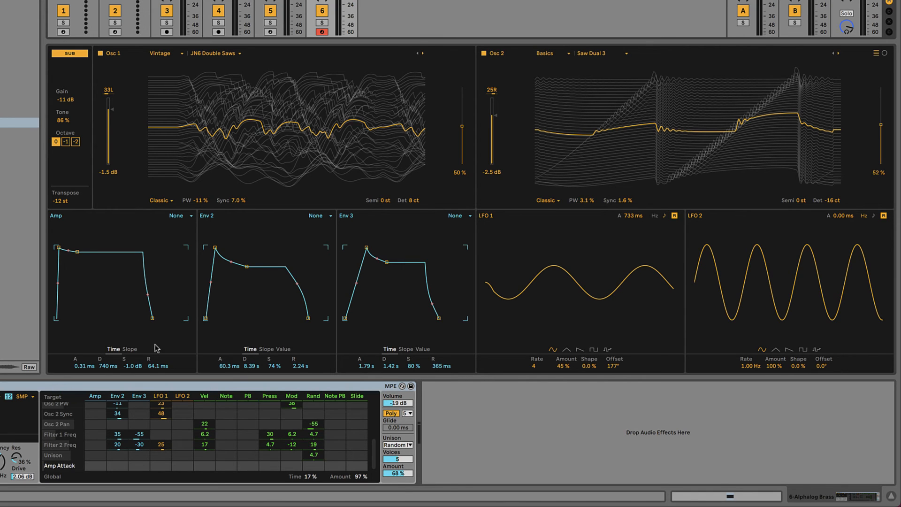
- Switch the Amp envelope to slope view and compare its slopes between the Alphalog Brass and Wavetable tracks
click(130, 349)
key(Left)
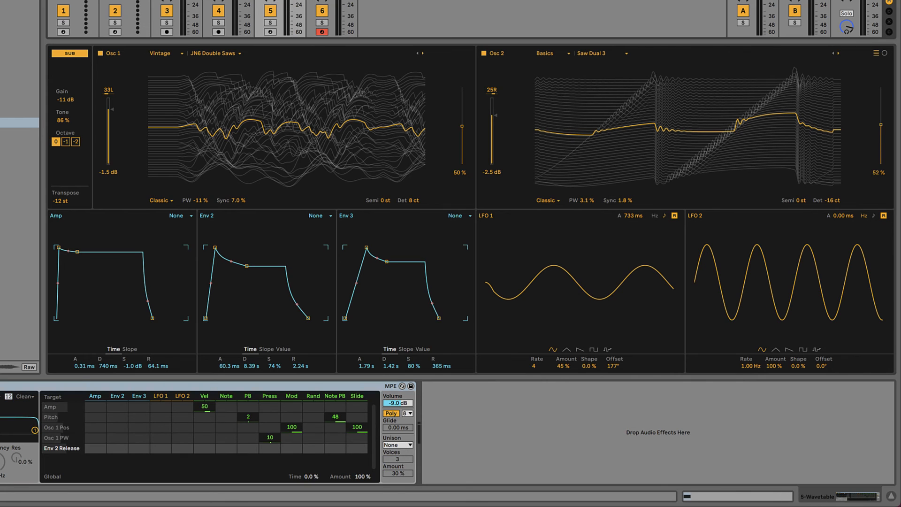
click(124, 350)
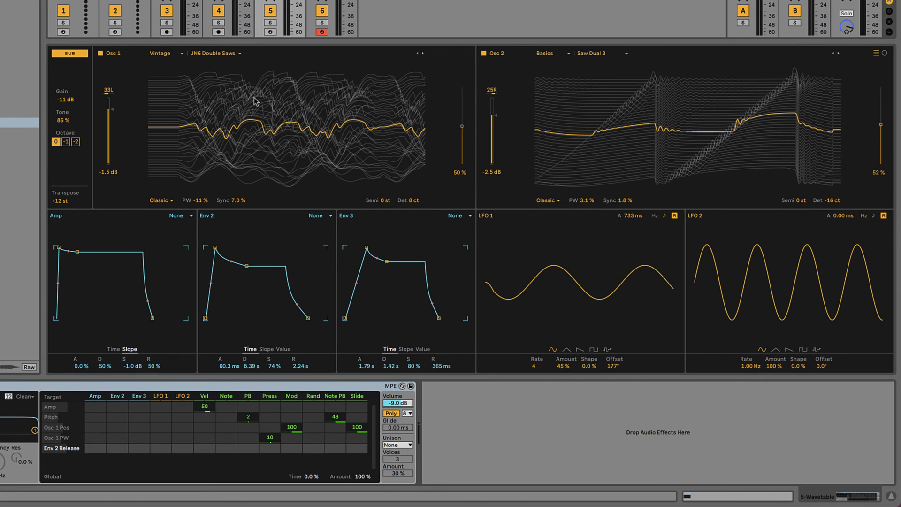
key(Right)
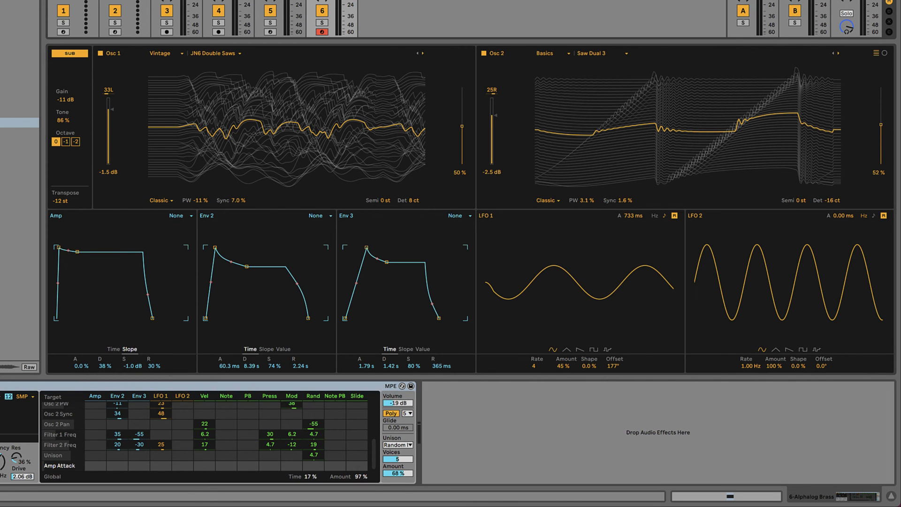
key(Left)
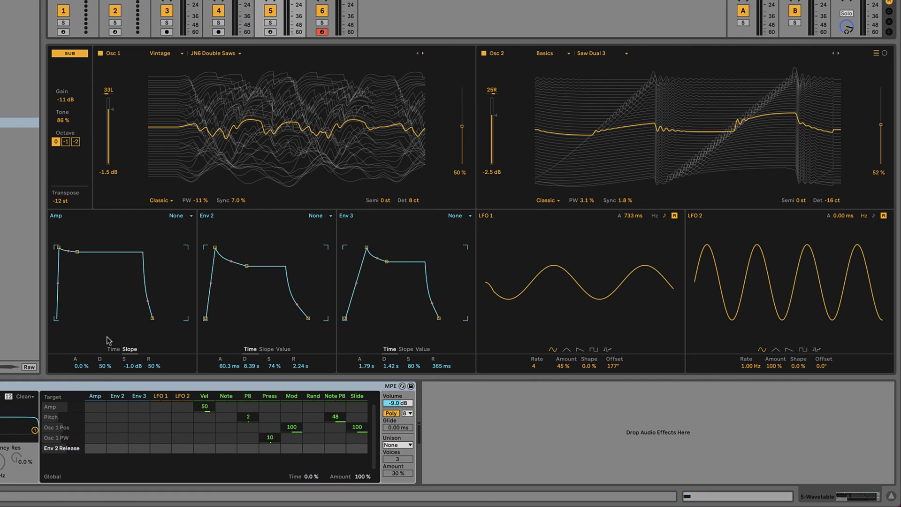
- Set the Wavetable Amp envelope's decay slope to 38 % and release slope to 30 %
click(104, 366)
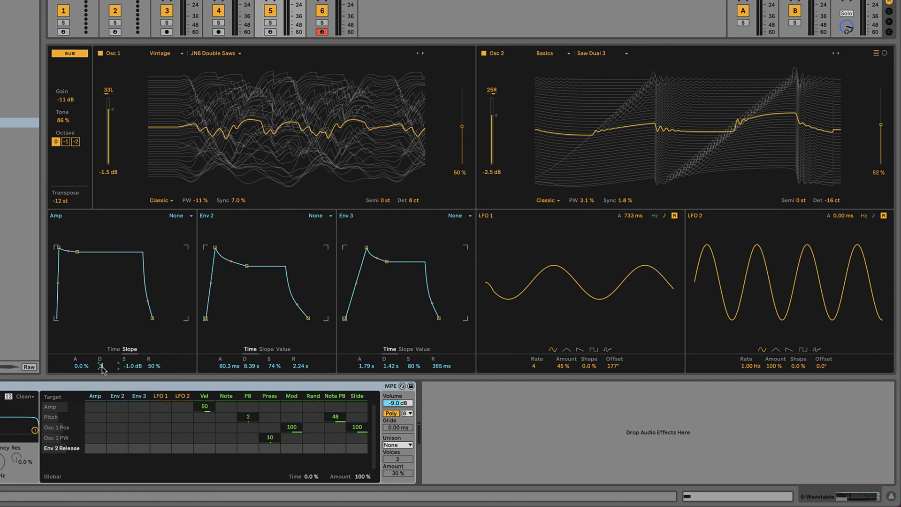
click(150, 367)
text(30)
key(Return)
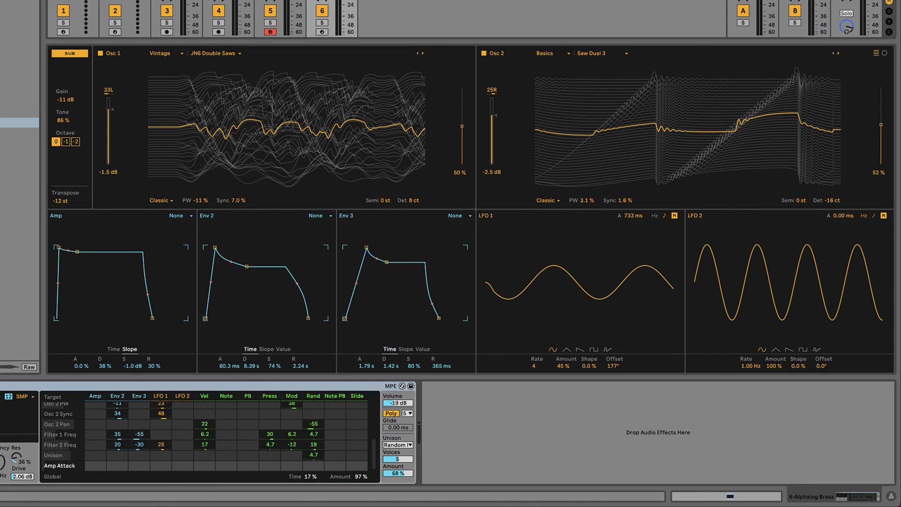
- Play both clips to compare the recreated sound with the Alphalog Brass preset, then stop playback
drag(226, 366, 229, 371)
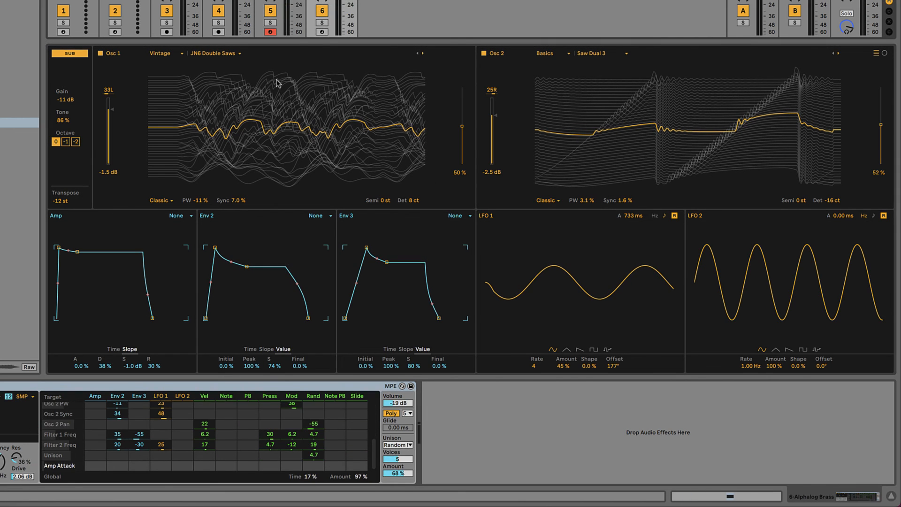
click(322, 32)
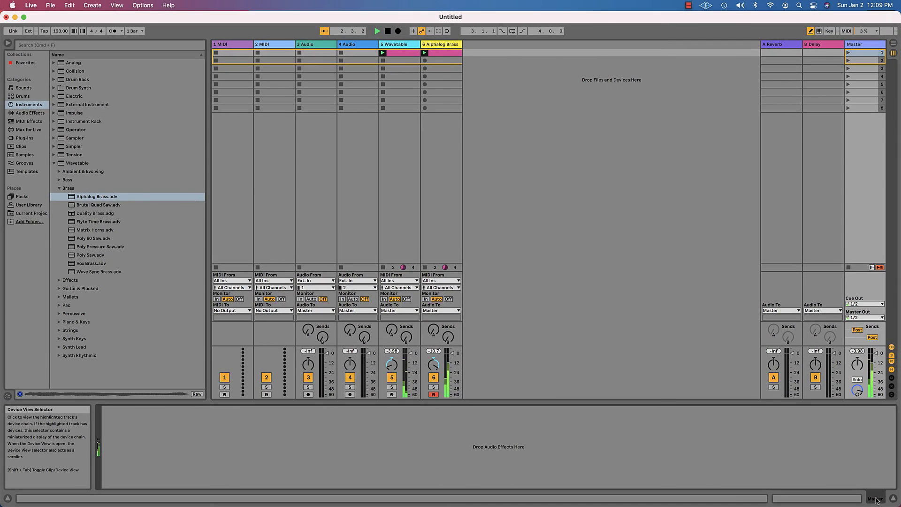
double_click(439, 44)
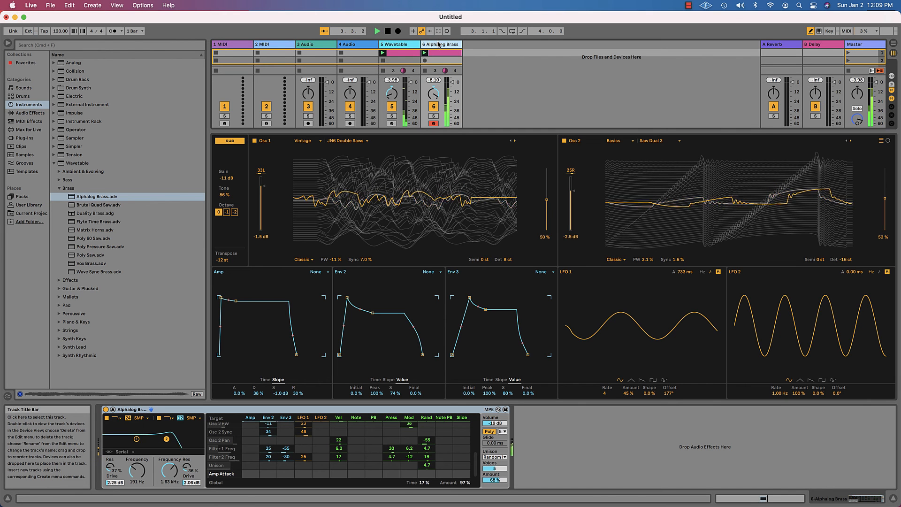
click(388, 31)
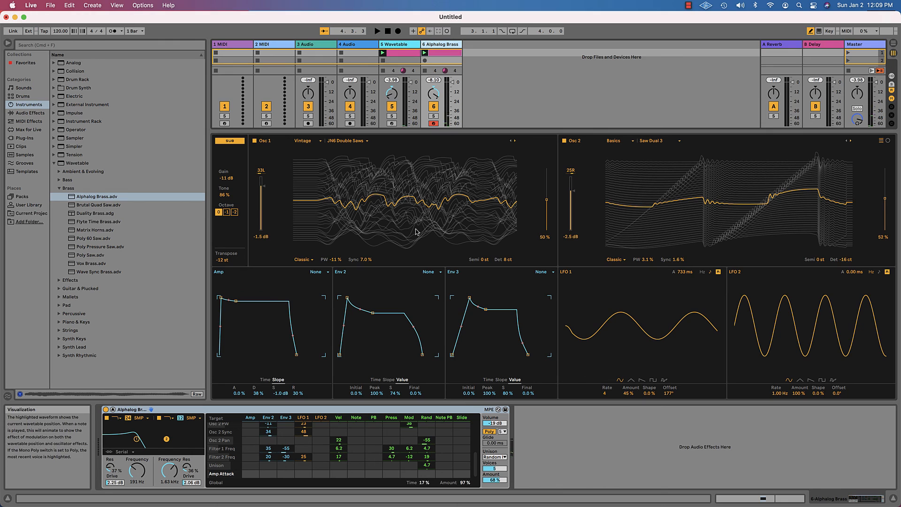